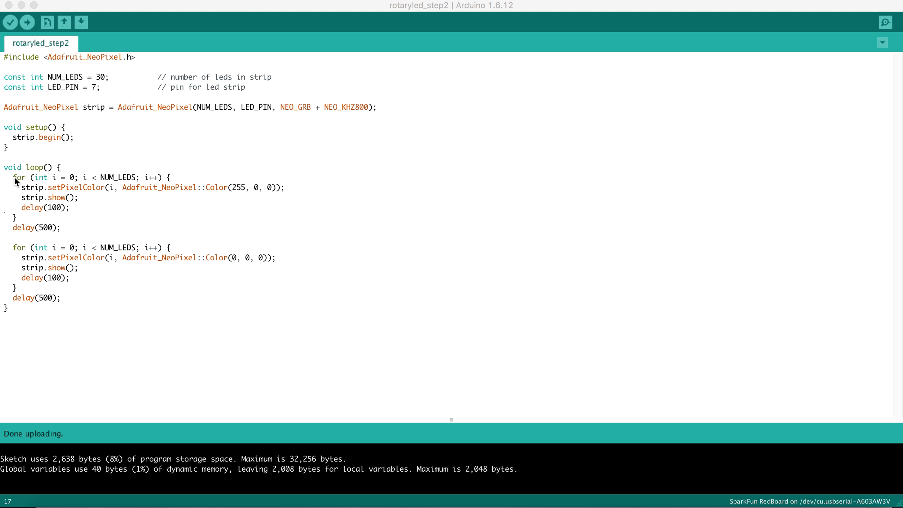
Step: Highlight the 'for (int i = 0; i < NUM_LEDS; i++) {' header of the red-lighting loop, then clear it
{"action": "left_click_drag", "start_coordinate": [14, 178], "coordinate": [180, 180]}
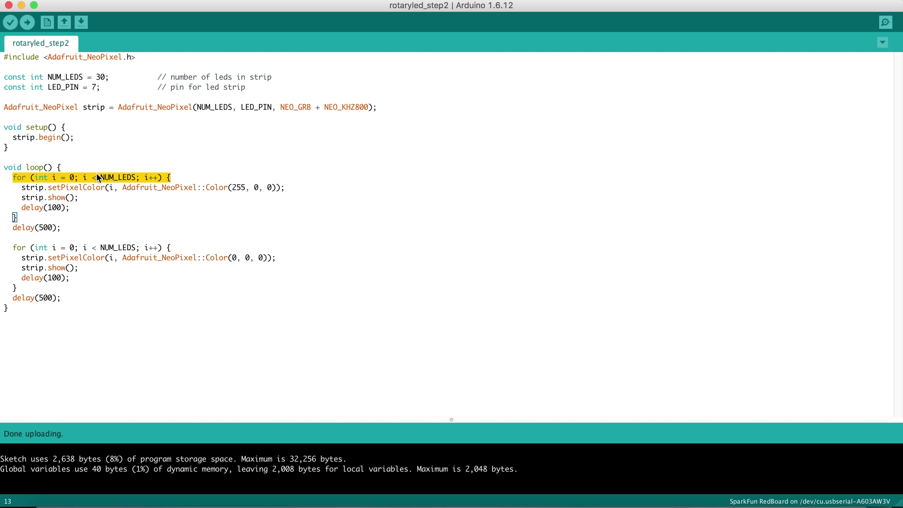
{"action": "left_click", "coordinate": [34, 168]}
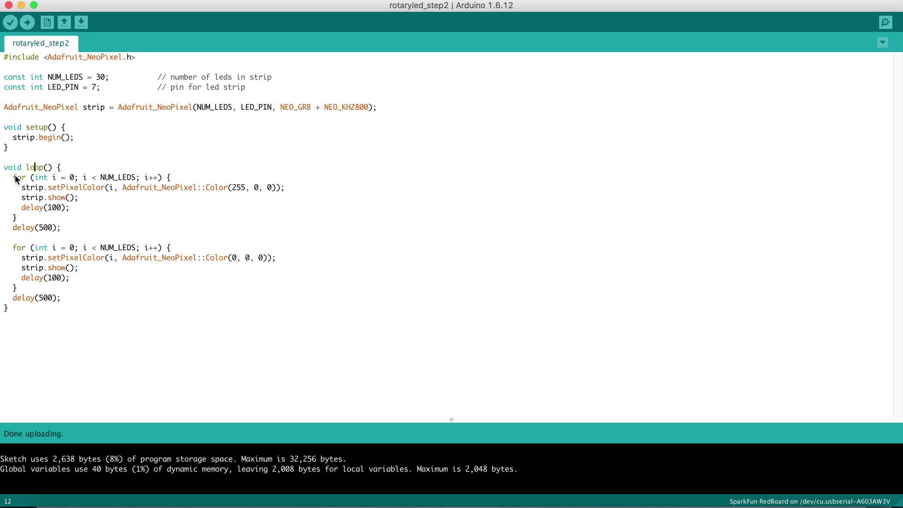
{"action": "left_click_drag", "start_coordinate": [82, 176], "coordinate": [199, 175]}
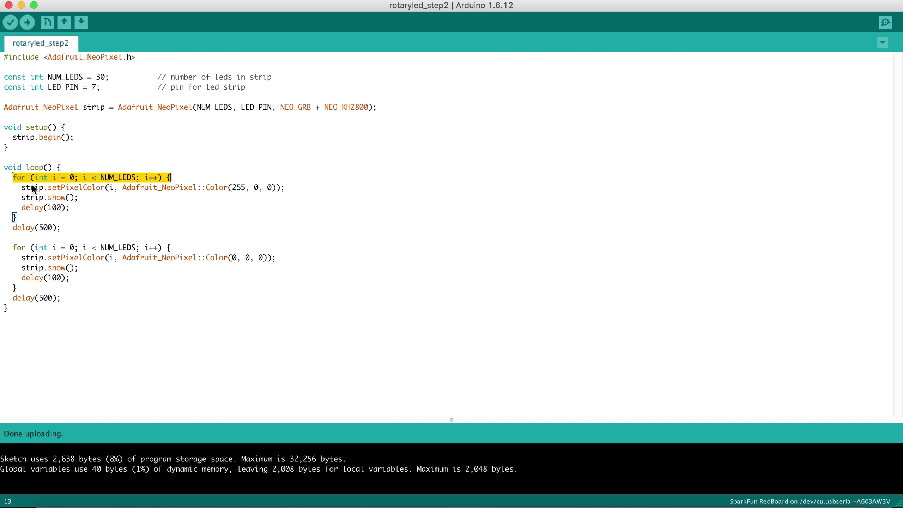
{"action": "left_click", "coordinate": [77, 186]}
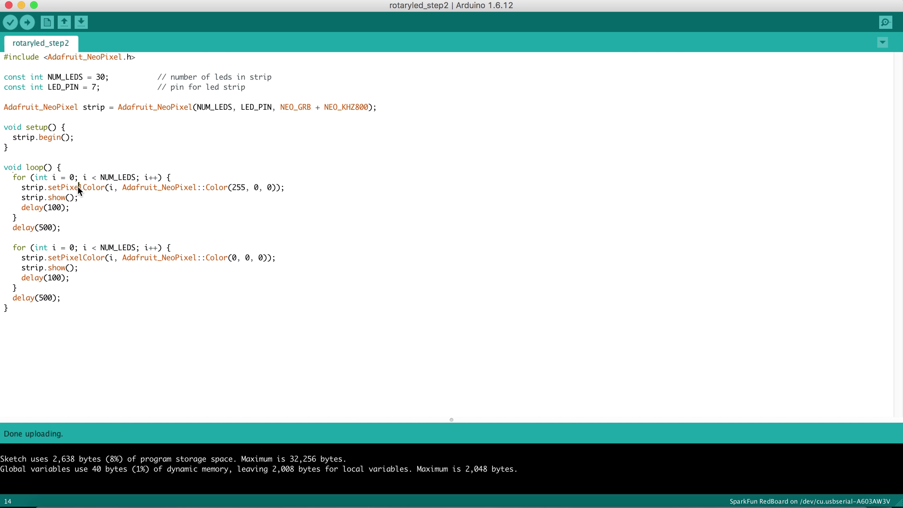
Step: Highlight the i argument inside the strip.setPixelColor call
{"action": "double_click", "coordinate": [109, 188]}
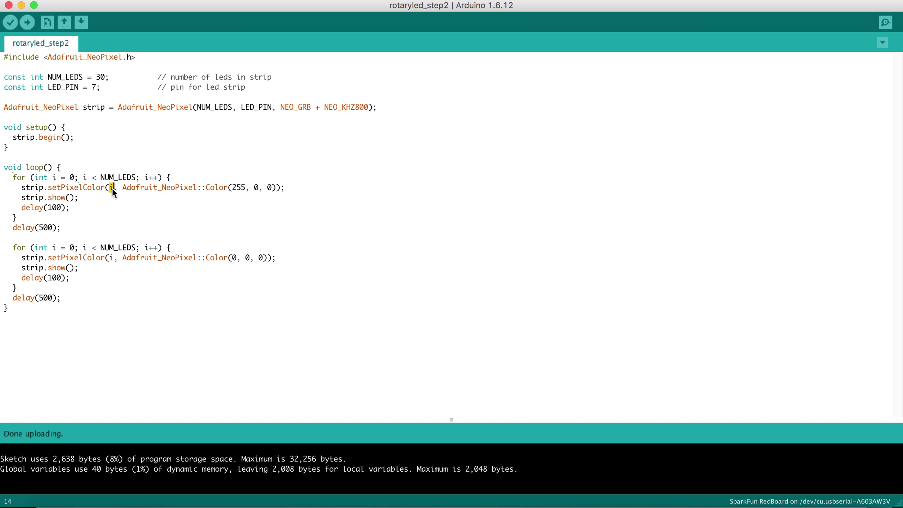